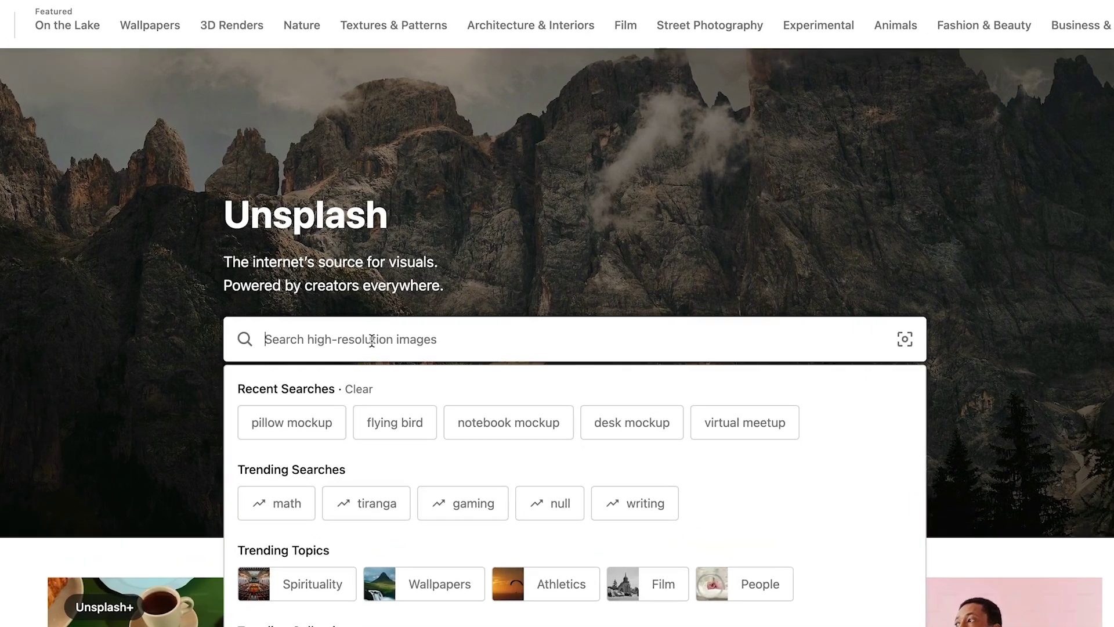
# Step: Search the Unsplash photo library for "pillow mockup"
pyautogui.write('llow mockup')
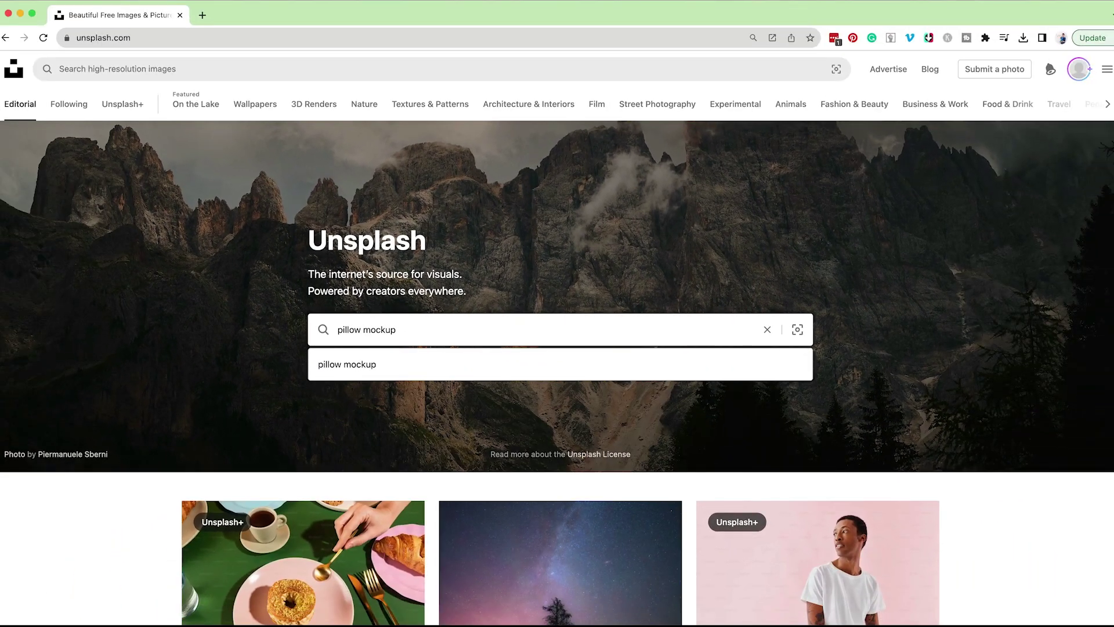
pyautogui.press('Return')
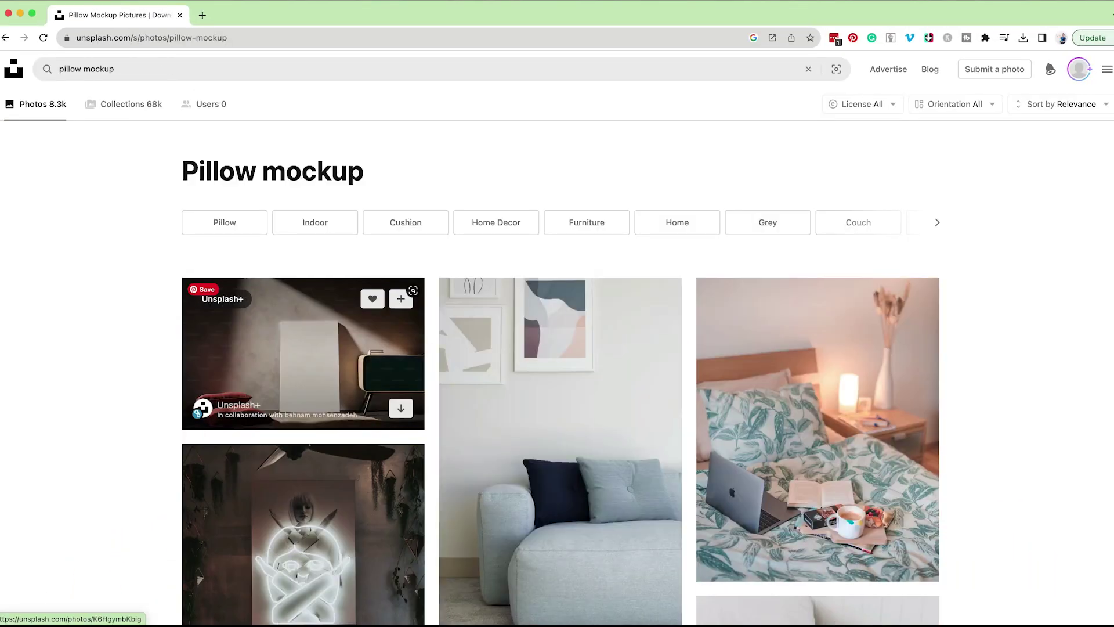
# Step: Find the Mediamodifier photo of a plain white pillow on a gray sofa with a knitted throw and download it
pyautogui.scroll(-15, 1051, 445)
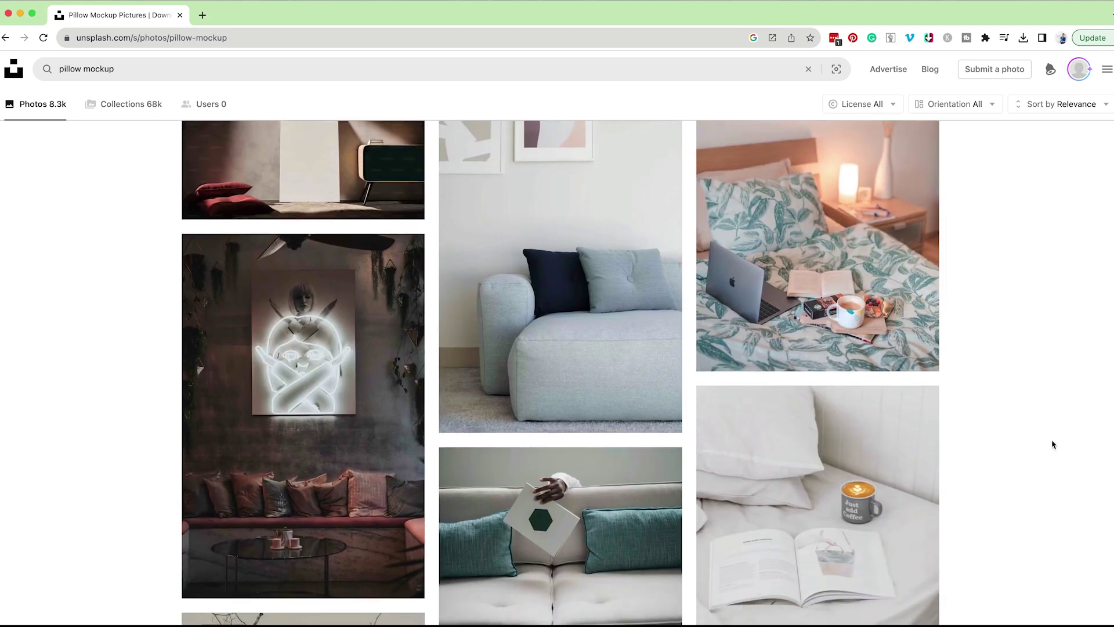
pyautogui.scroll(-5, 1052, 445)
pyautogui.scroll(2, 1052, 445)
pyautogui.scroll(1, 803, 256)
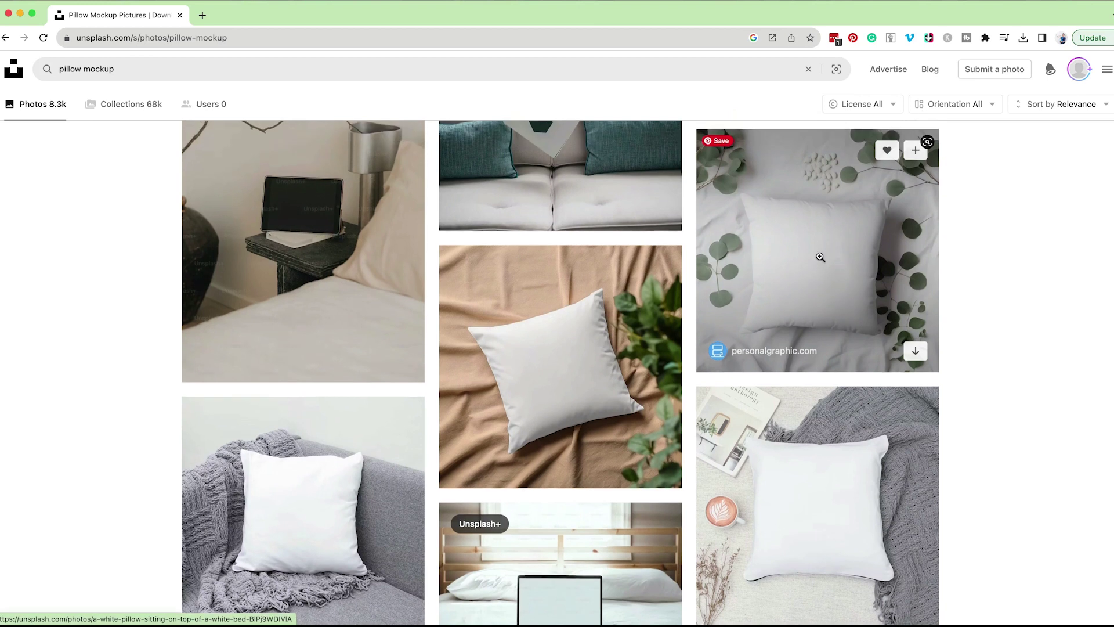
pyautogui.scroll(-2, 807, 289)
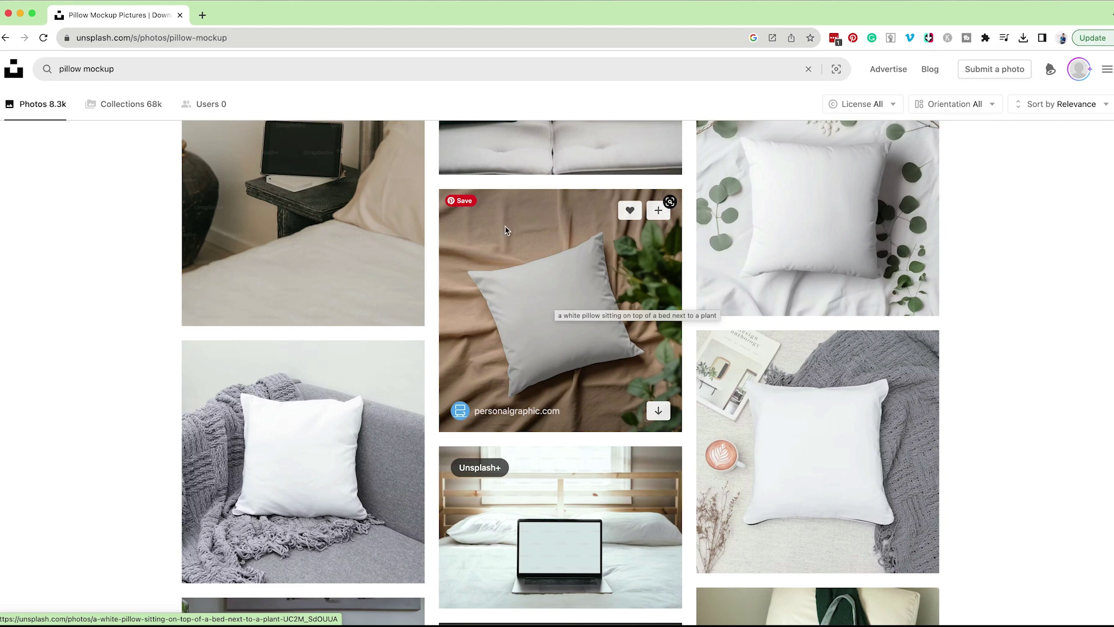
pyautogui.scroll(2, 767, 247)
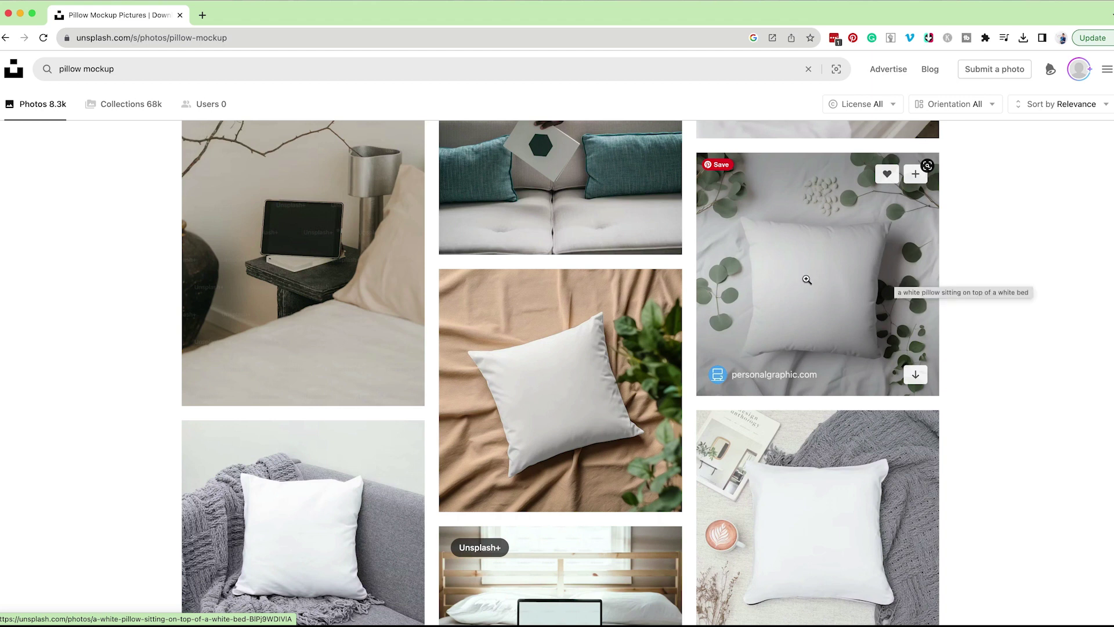
pyautogui.scroll(-3, 804, 283)
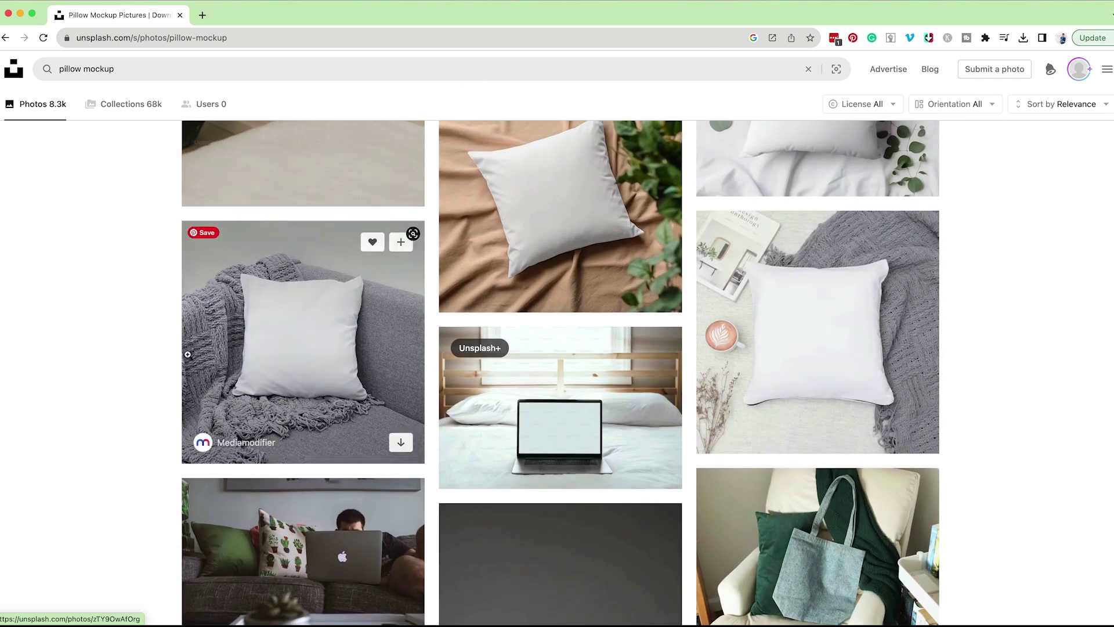
pyautogui.click(320, 356)
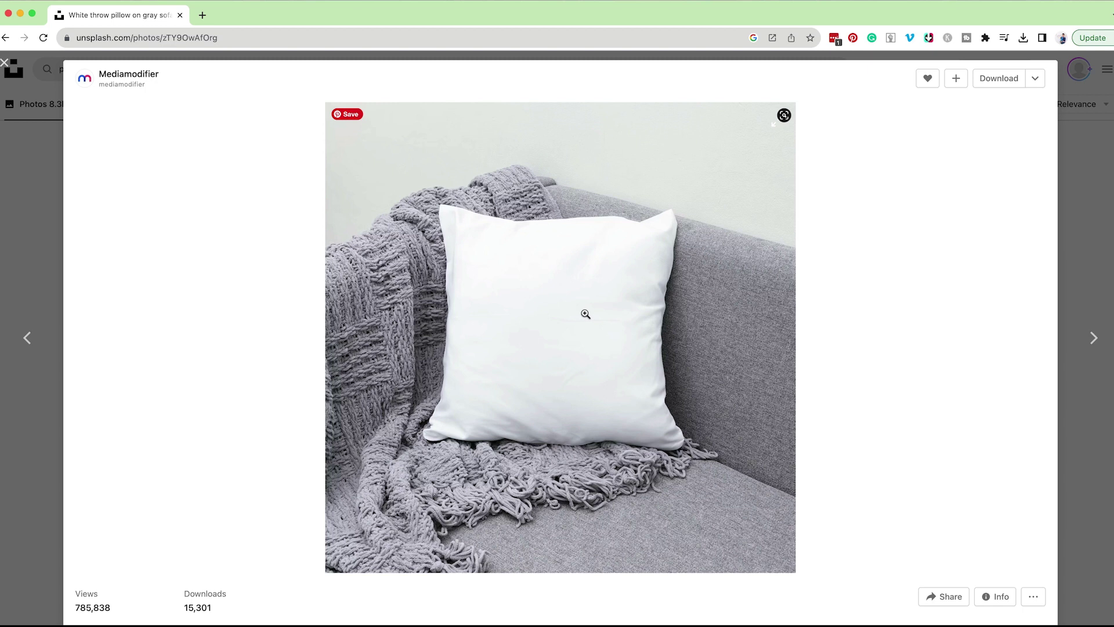
pyautogui.click(994, 81)
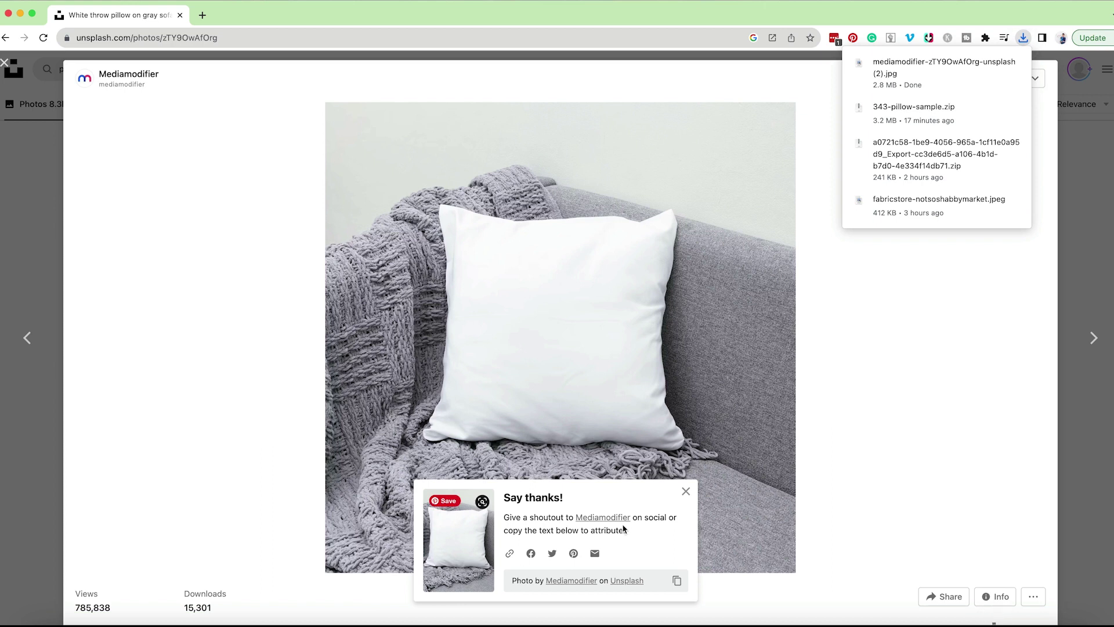
pyautogui.moveTo(627, 531); pyautogui.dragTo(506, 526)
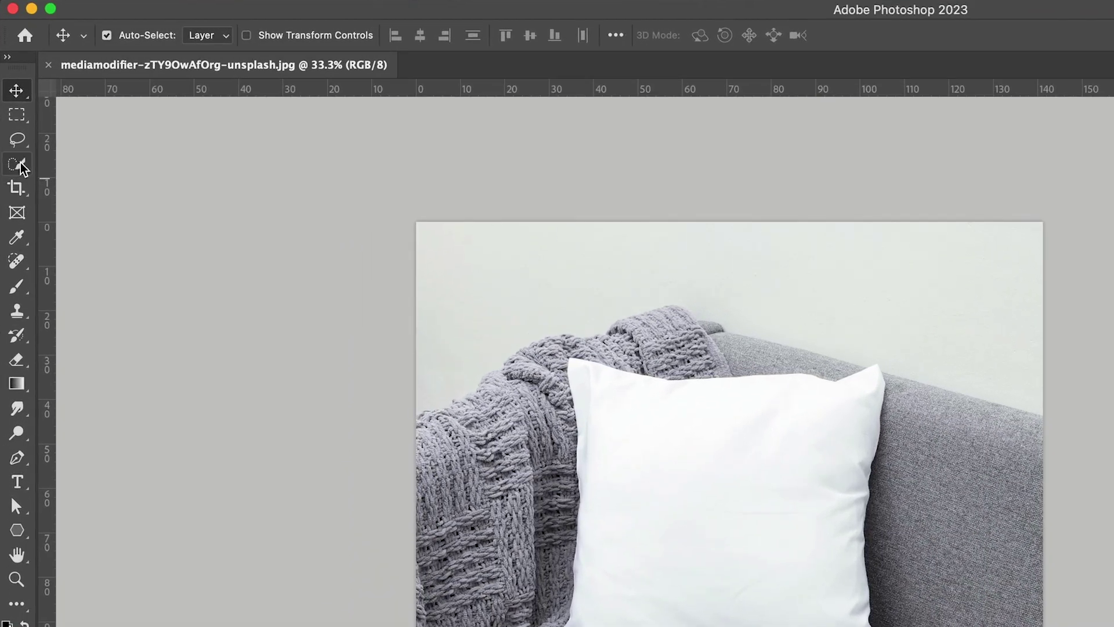
# Step: Switch to Photoshop and select the white pillow in the downloaded photo with the Quick Selection tool
pyautogui.click(19, 167)
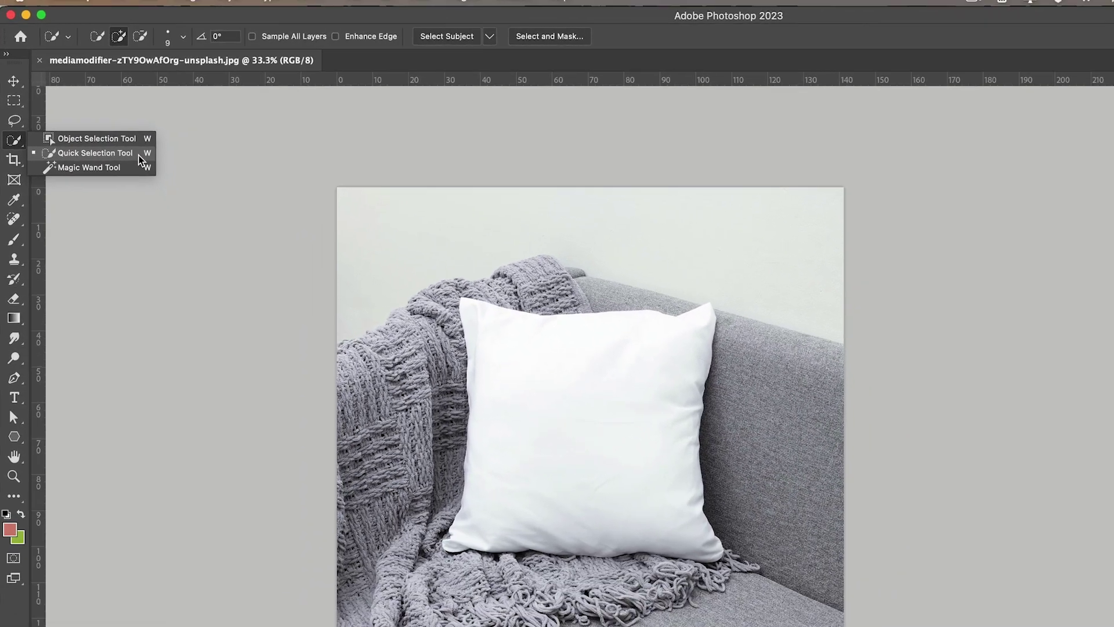
pyautogui.click(171, 183)
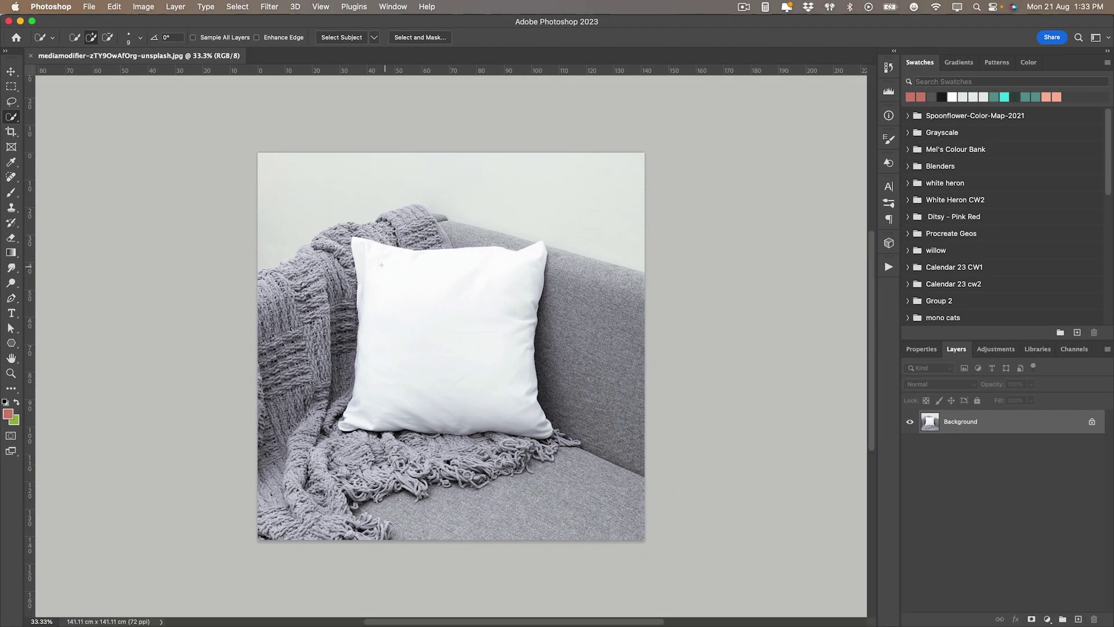
pyautogui.moveTo(435, 304); pyautogui.dragTo(504, 371)
pyautogui.scroll(2, 446, 373)
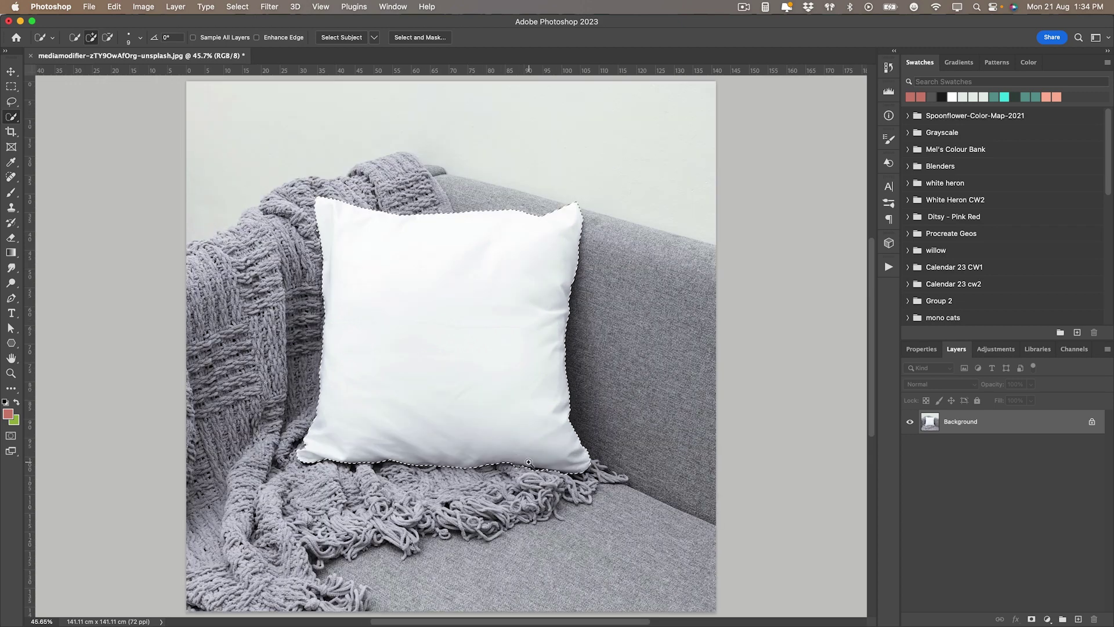
# Step: Subtract the bits of blanket fringe along the pillow's lower edge from the selection
pyautogui.scroll(6, 528, 462)
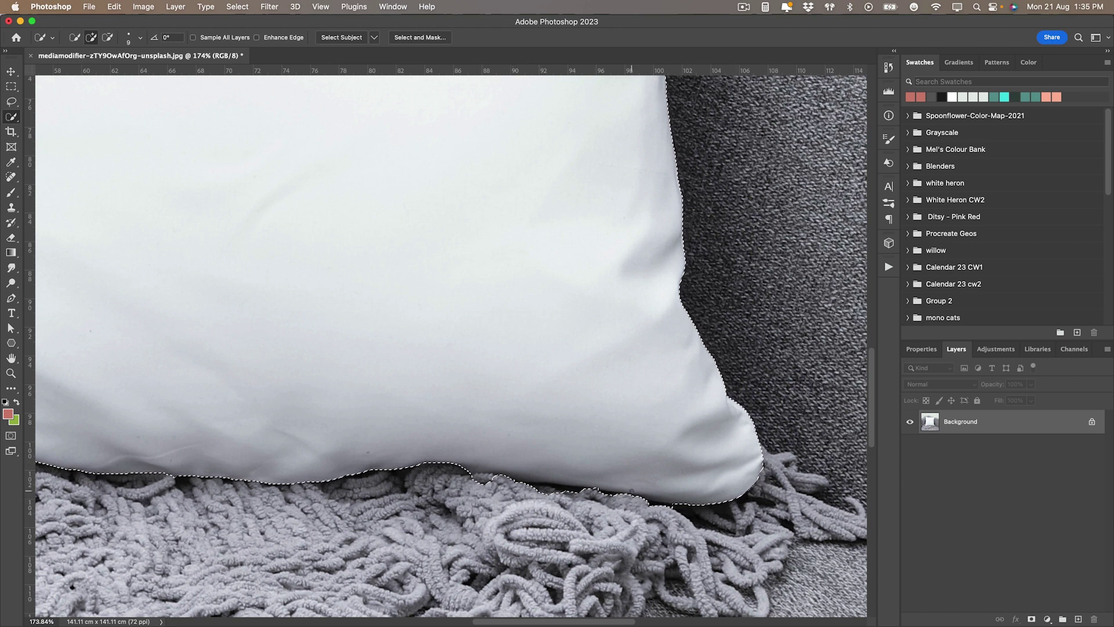
pyautogui.press('alt')
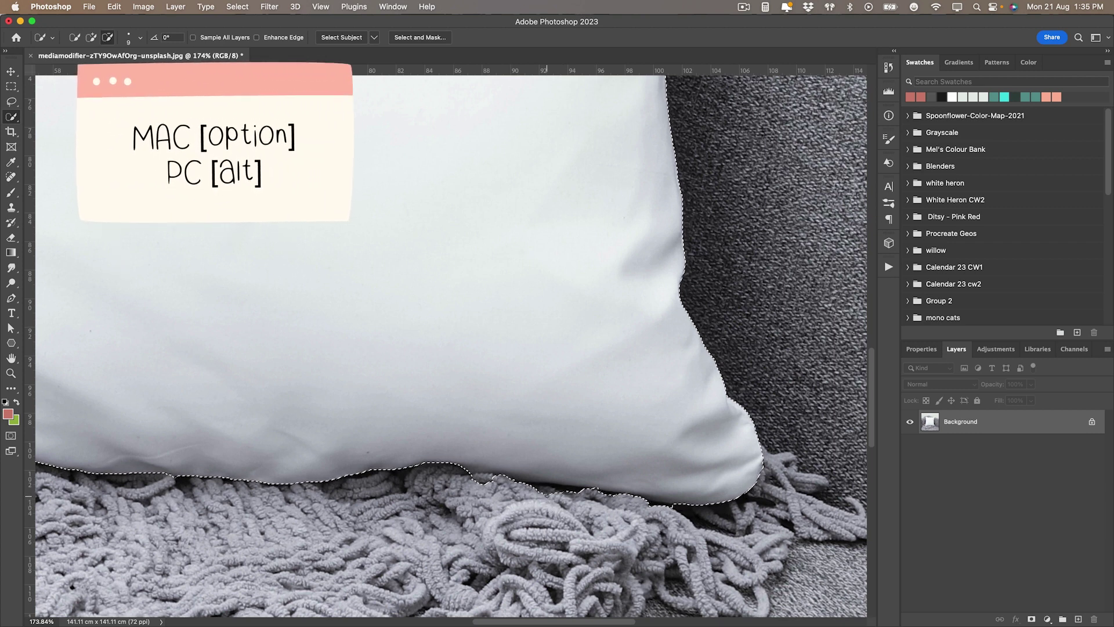
pyautogui.moveTo(564, 497)
pyautogui.mouseDown()
pyautogui.moveTo(541, 489)
pyautogui.moveTo(659, 508)
pyautogui.mouseUp()
pyautogui.moveTo(495, 485); pyautogui.dragTo(481, 482)
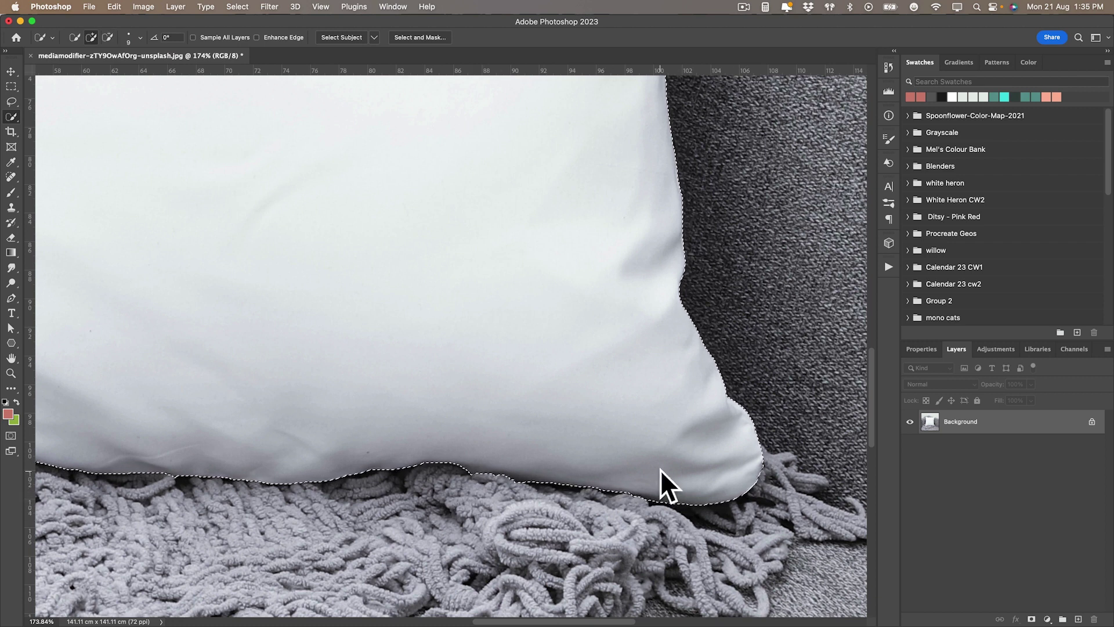
pyautogui.press('super+0')
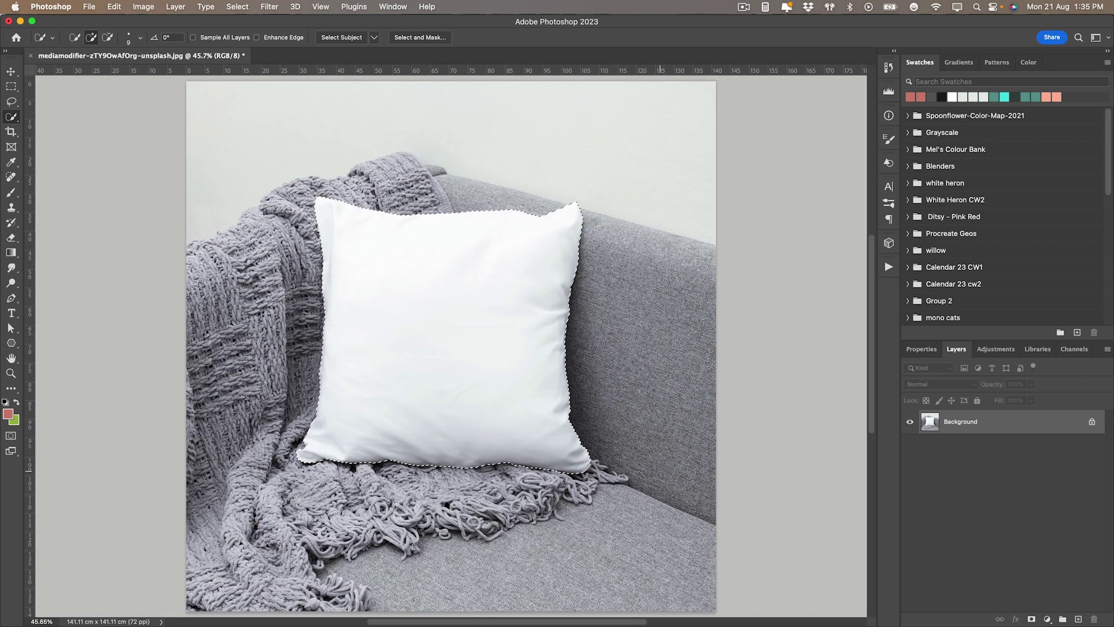
# Step: Create a new layer group above the Background and add a layer mask to it from the pillow selection
pyautogui.scroll(-1, 702, 522)
pyautogui.hscroll(1, 702, 522)
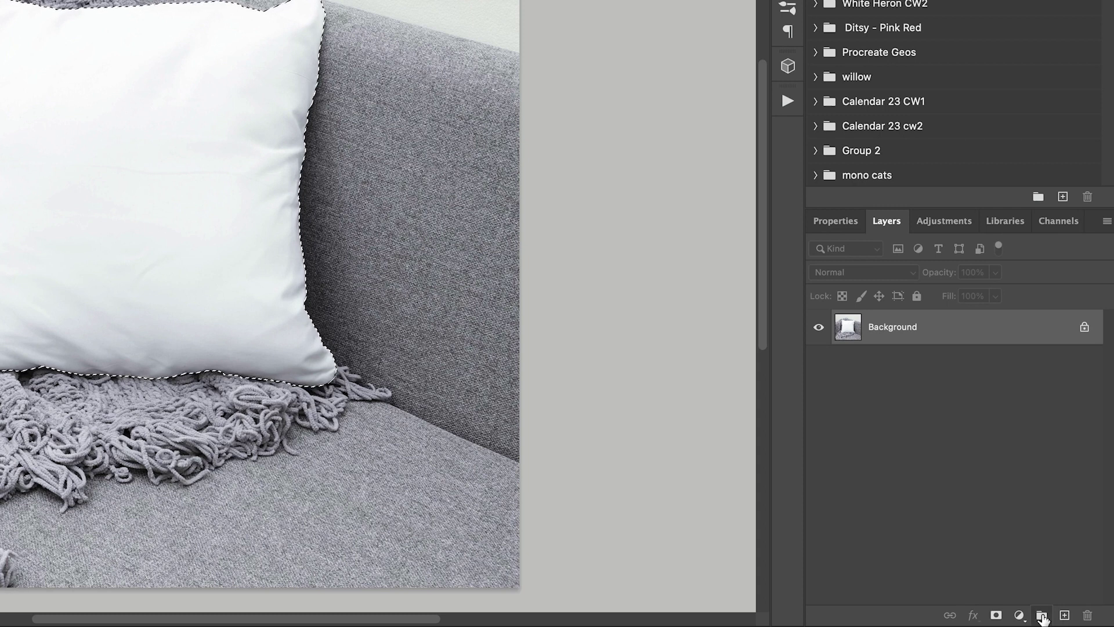
pyautogui.click(1042, 617)
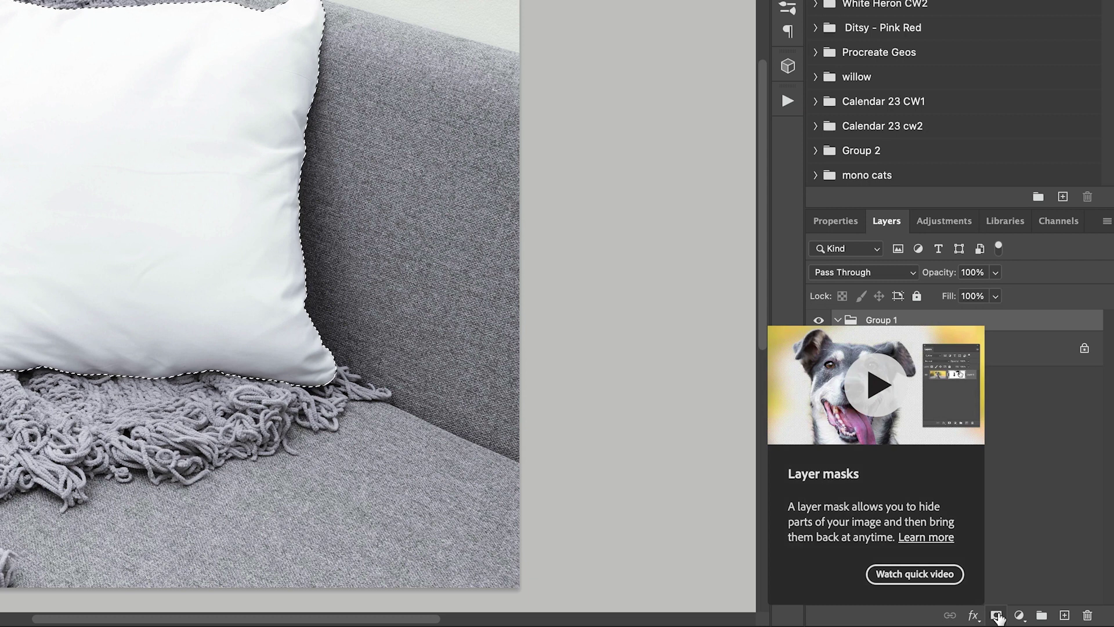
pyautogui.click(997, 616)
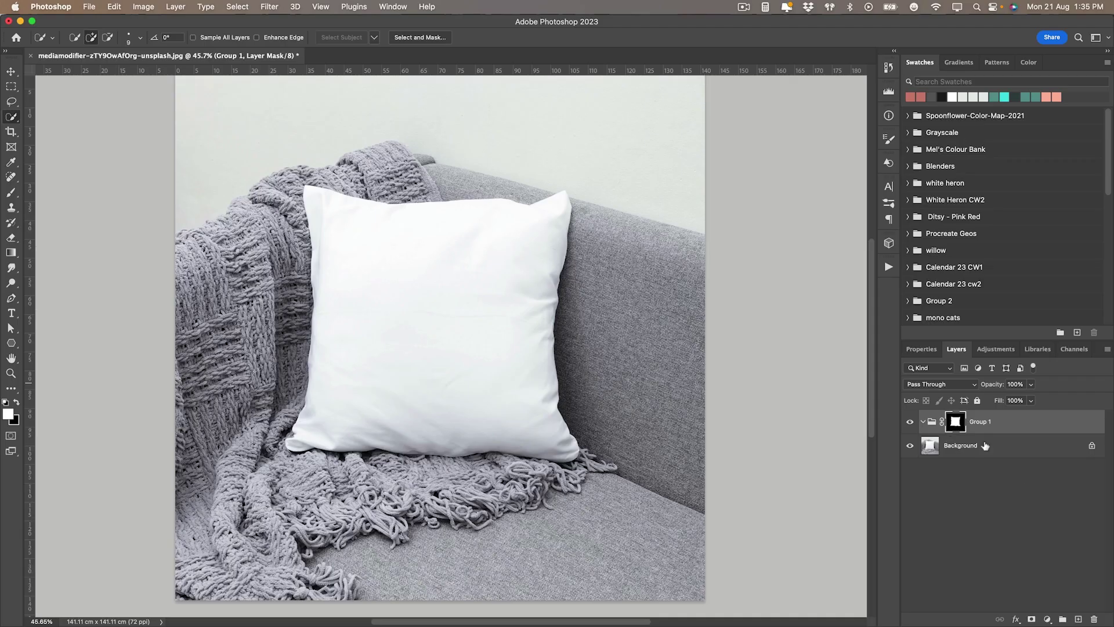
# Step: Add a new pattern fill layer directly above the Background layer, keeping the default name and Normal mode
pyautogui.click(987, 445)
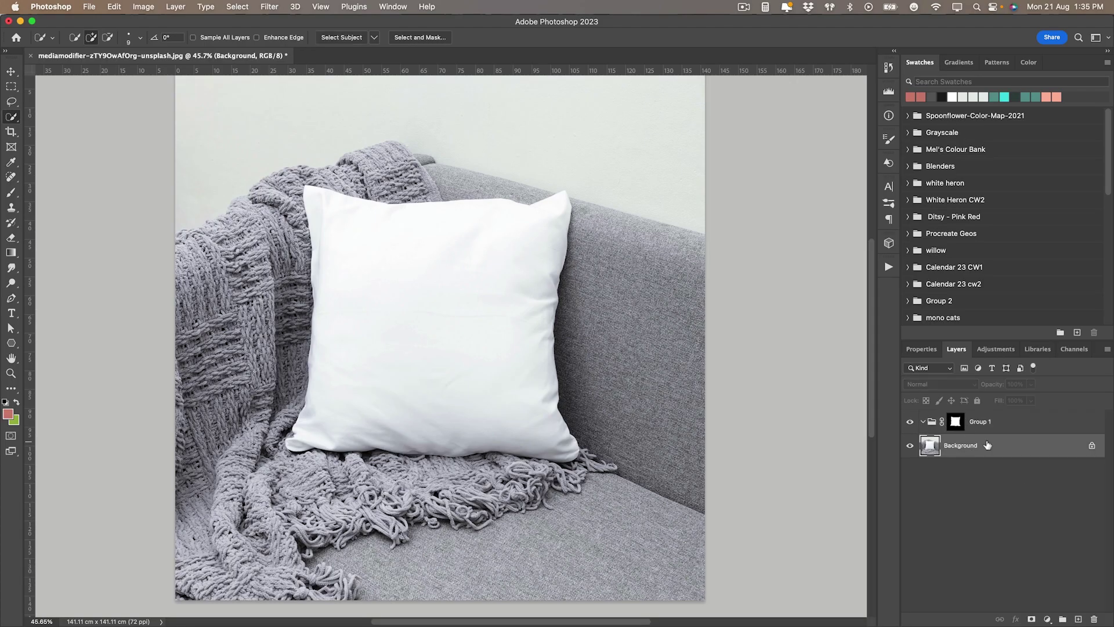
pyautogui.click(992, 424)
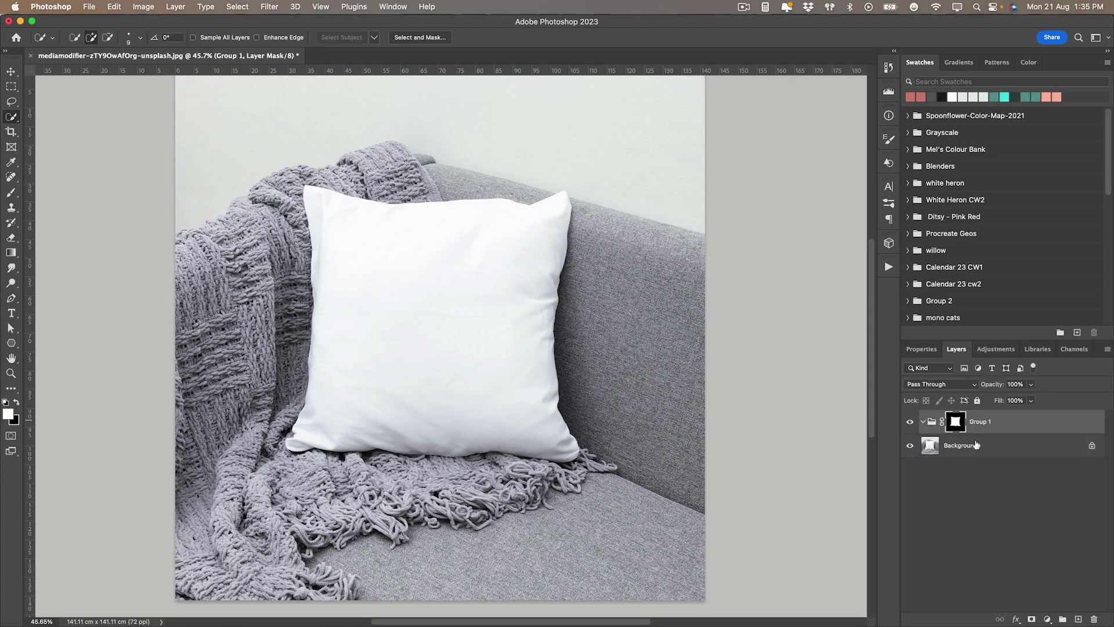
pyautogui.click(976, 447)
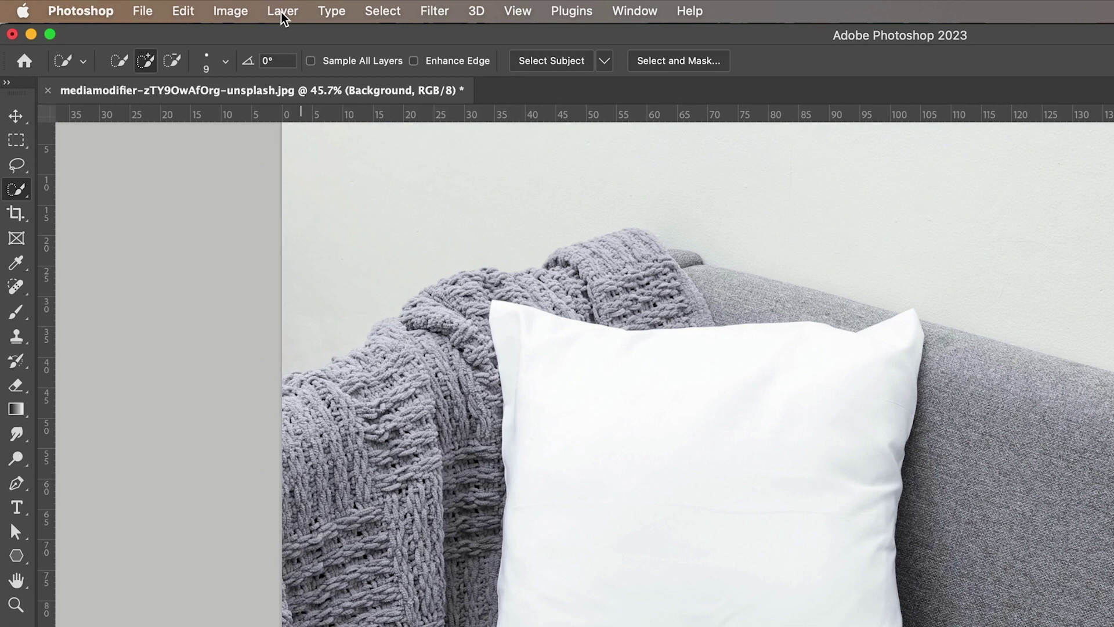
pyautogui.click(175, 7)
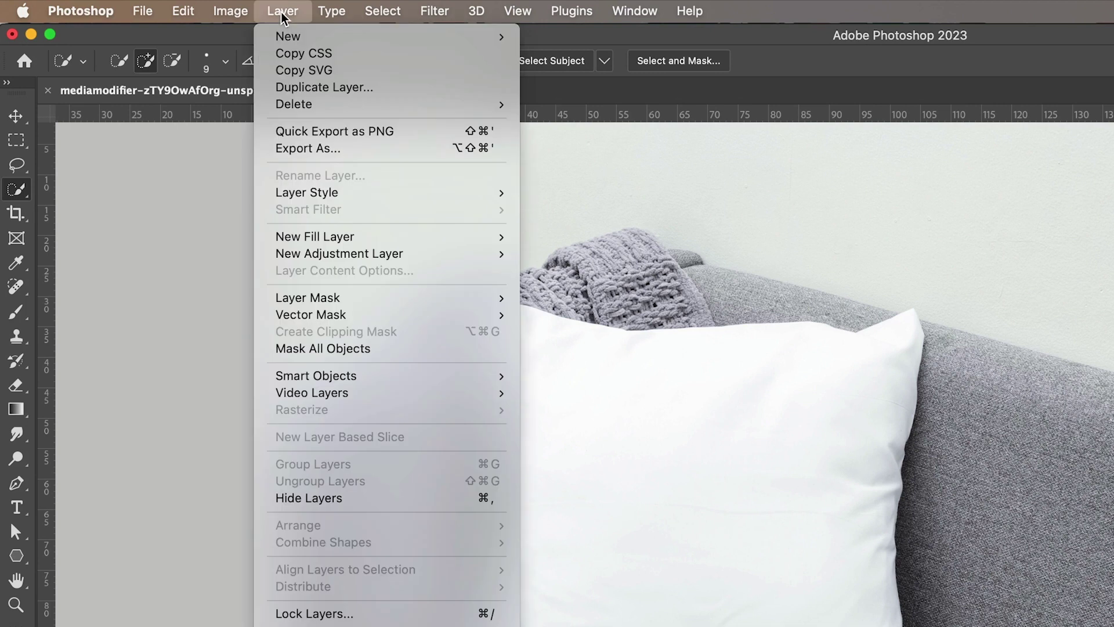
pyautogui.moveTo(355, 236)
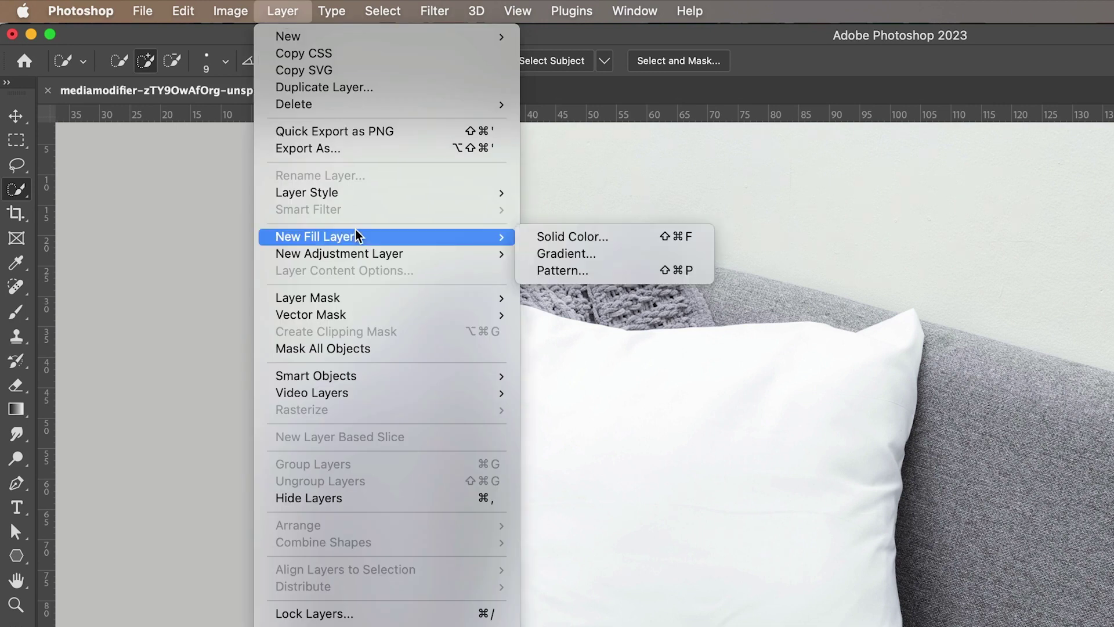
pyautogui.click(601, 273)
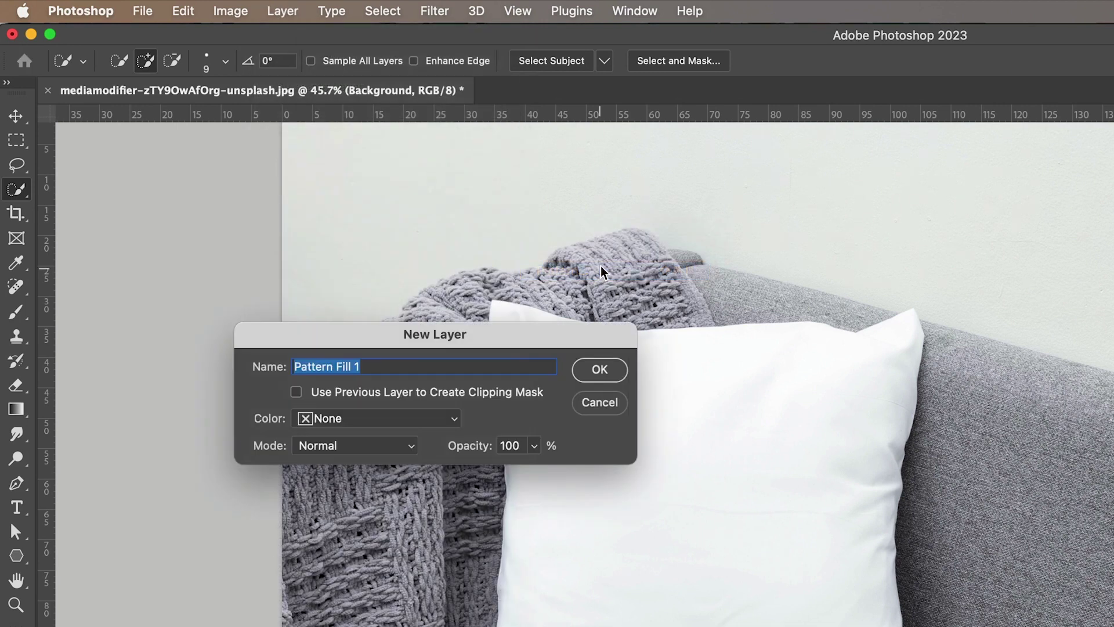
pyautogui.click(597, 368)
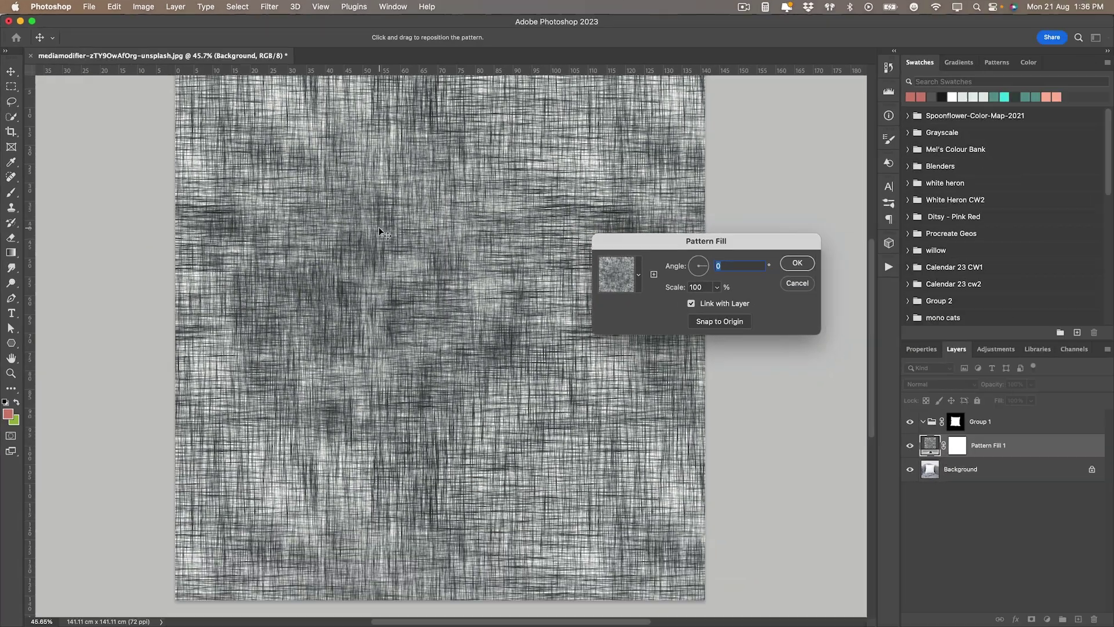
# Step: Fill the layer with the shark pattern on a dotted white ground from the Underwater World pattern folder
pyautogui.click(639, 275)
pyautogui.moveTo(674, 368); pyautogui.dragTo(680, 480)
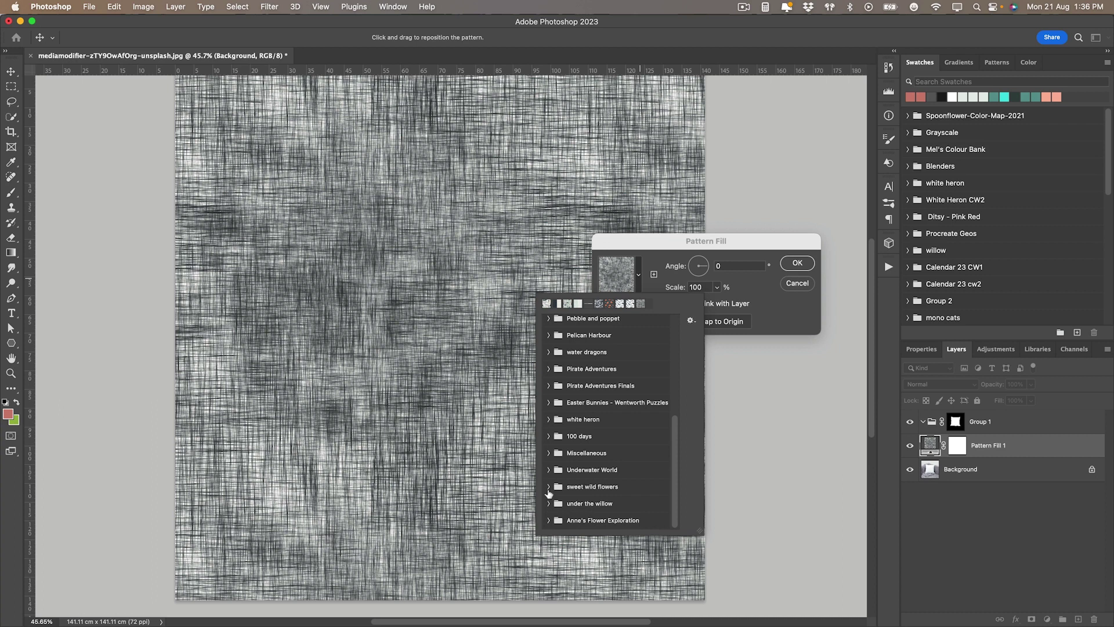
pyautogui.click(548, 470)
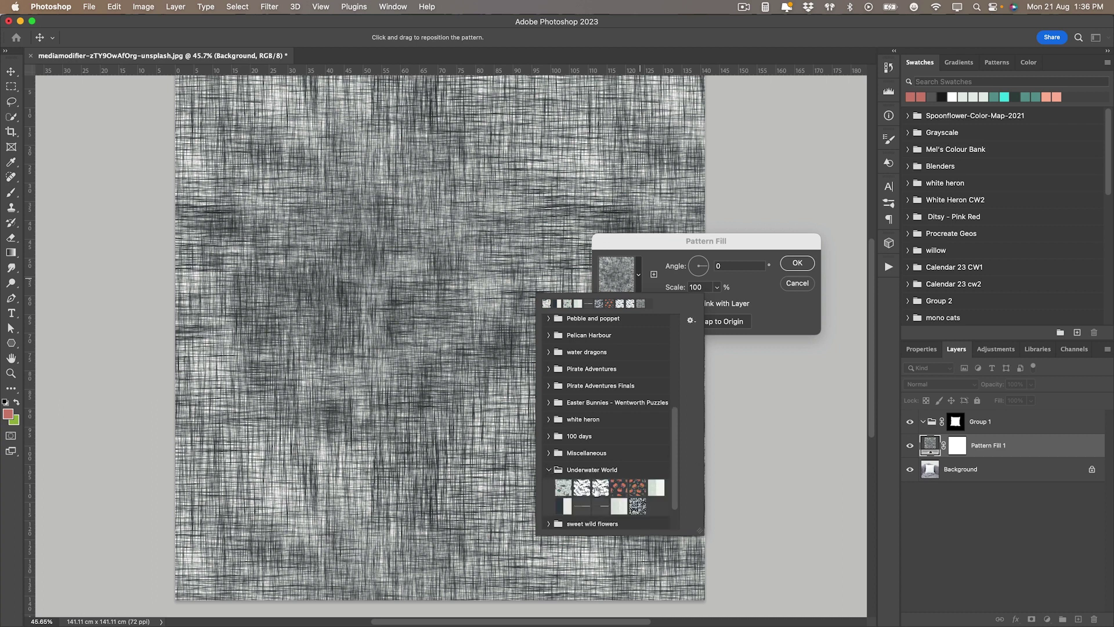
pyautogui.click(601, 488)
pyautogui.click(683, 247)
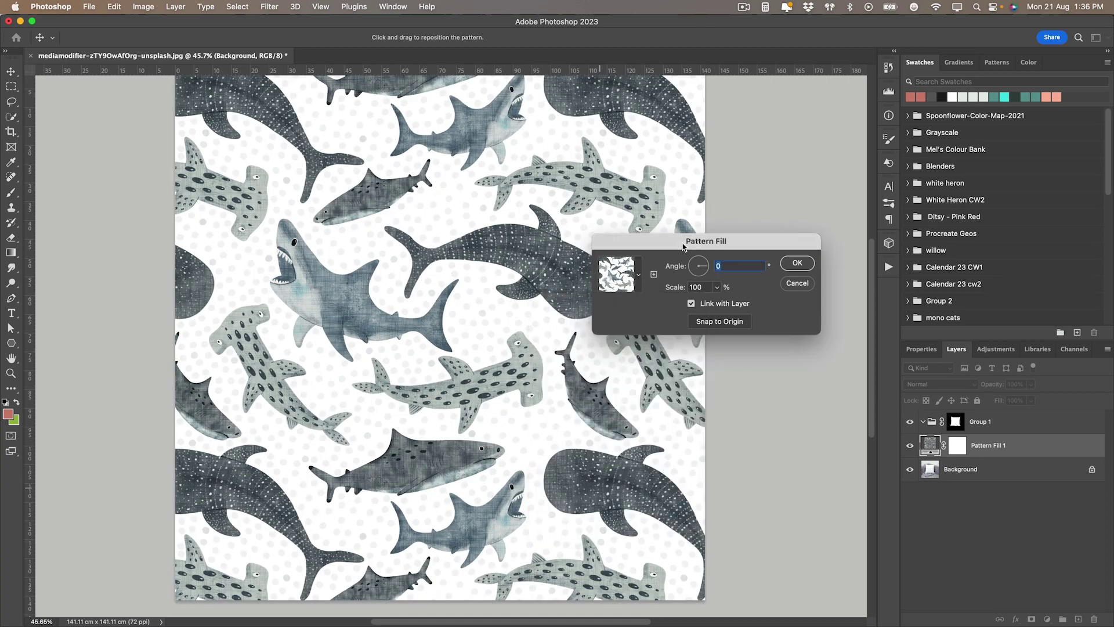
pyautogui.click(797, 263)
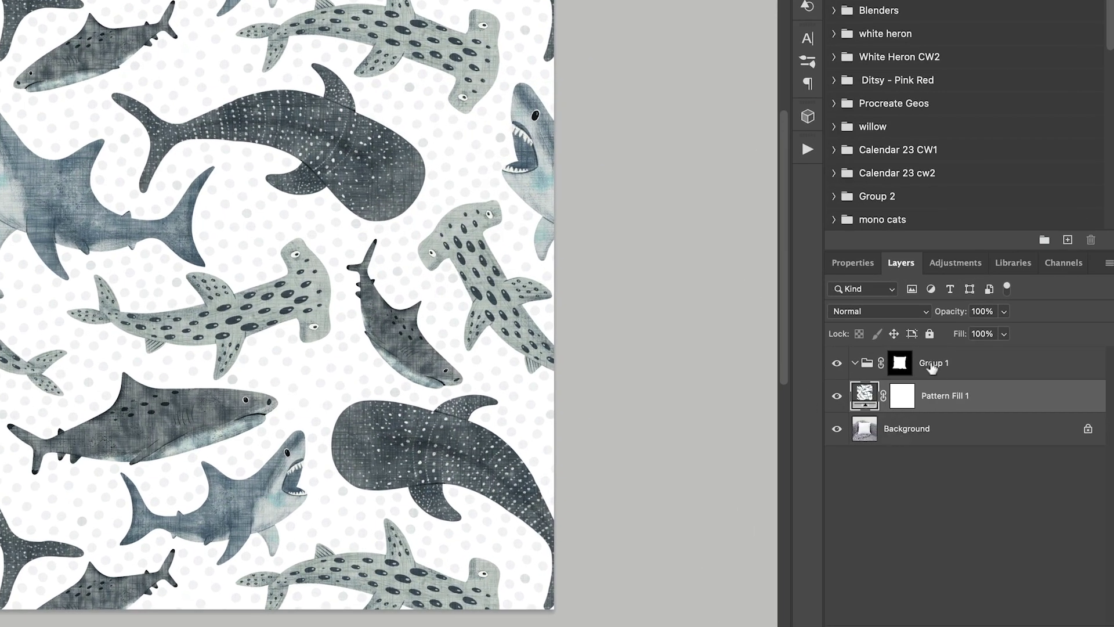
# Step: Move the pattern fill layer into the masked group and reduce its pattern scale so smaller sharks repeat across the pillow
pyautogui.moveTo(934, 400); pyautogui.dragTo(936, 376)
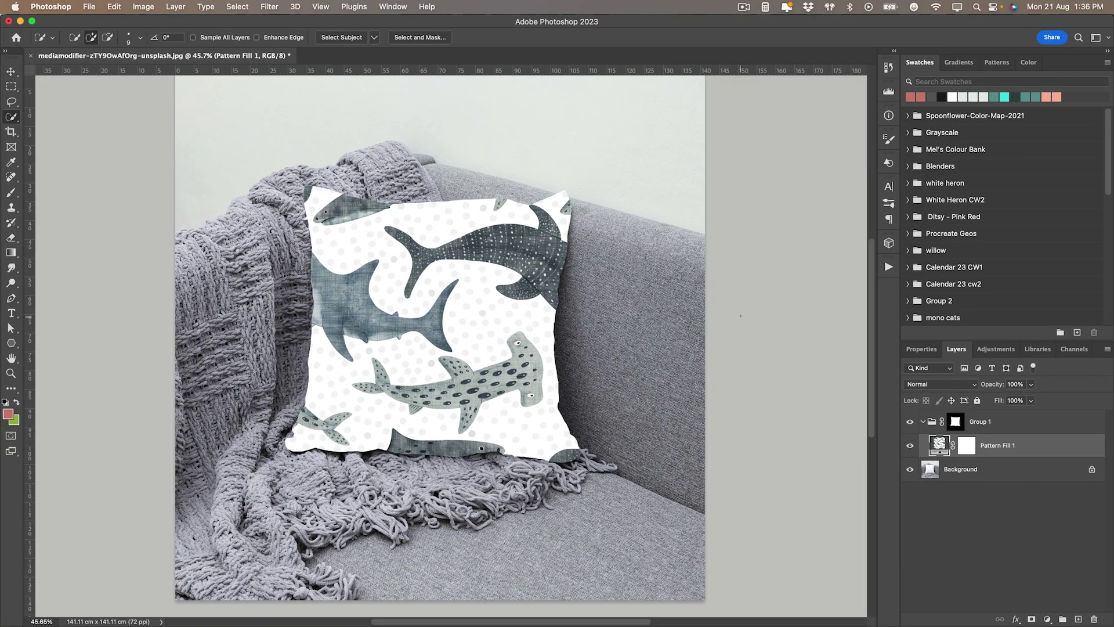
pyautogui.doubleClick(945, 450)
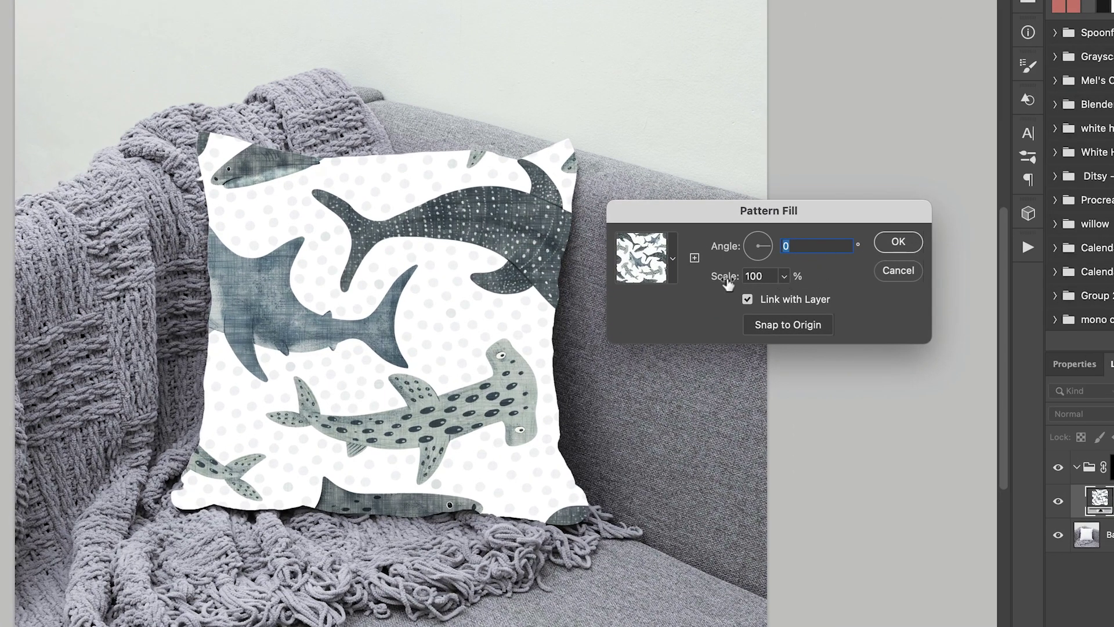
pyautogui.moveTo(728, 284)
pyautogui.mouseDown()
pyautogui.moveTo(695, 282)
pyautogui.moveTo(721, 282)
pyautogui.mouseUp()
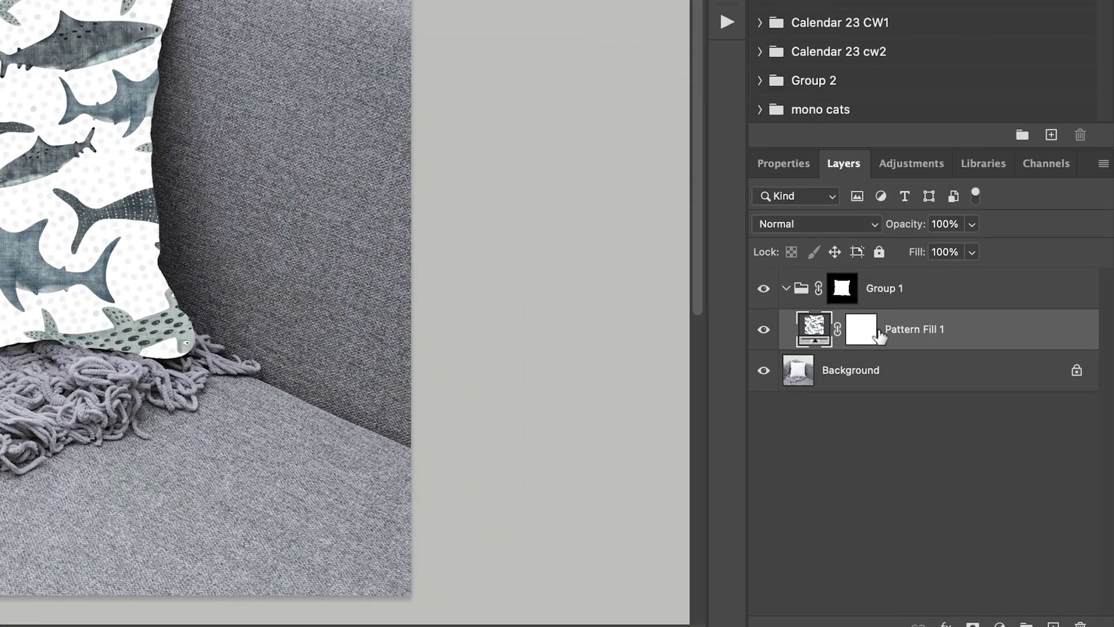
# Step: Set the pattern fill layer's blend mode to Multiply and check the fabric shading along the pillow's lower edge
pyautogui.click(810, 230)
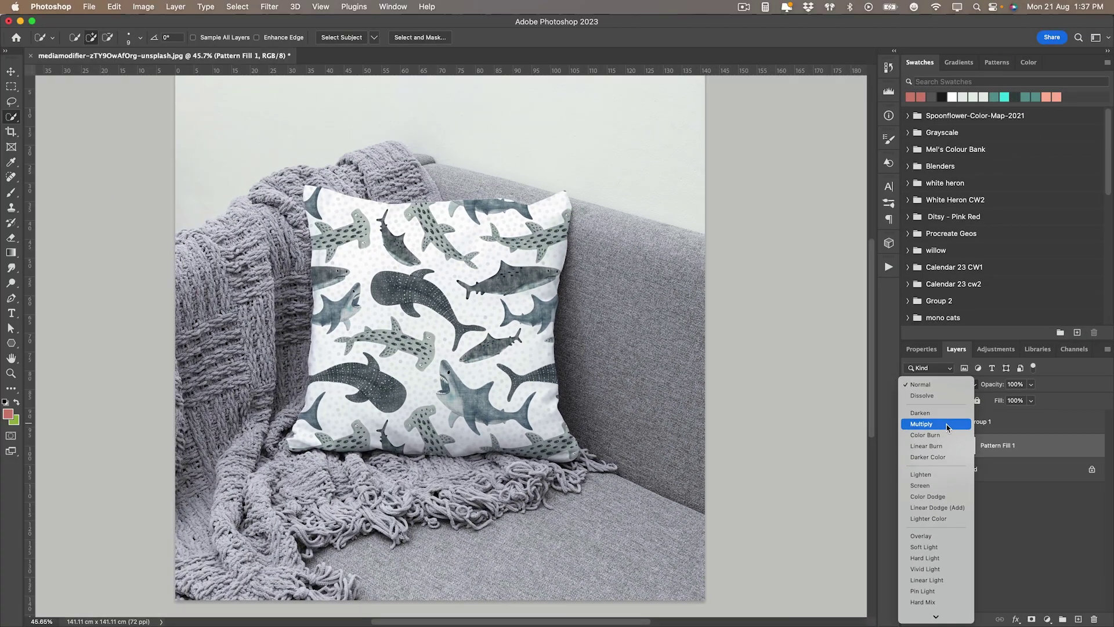
pyautogui.click(904, 377)
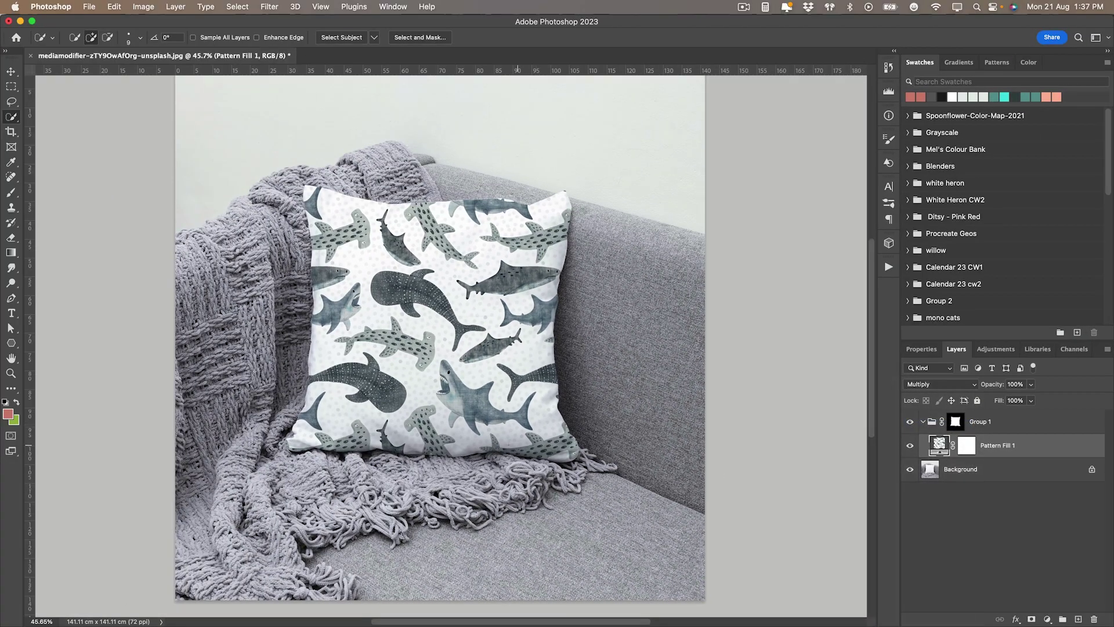
pyautogui.scroll(5, 385, 448)
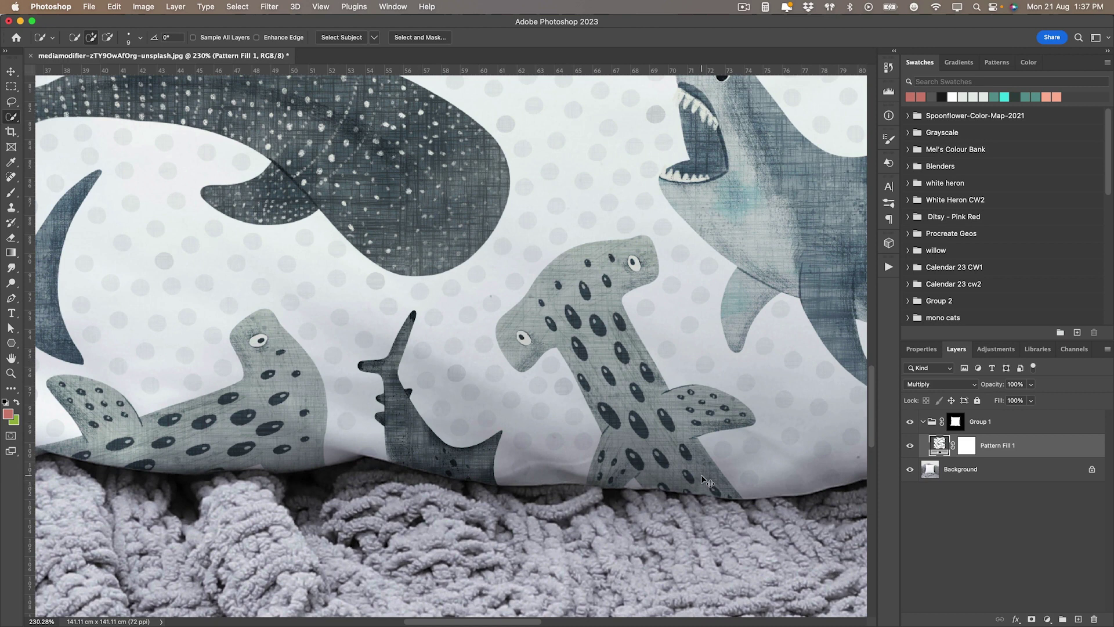
pyautogui.press('super+0')
pyautogui.press('j')
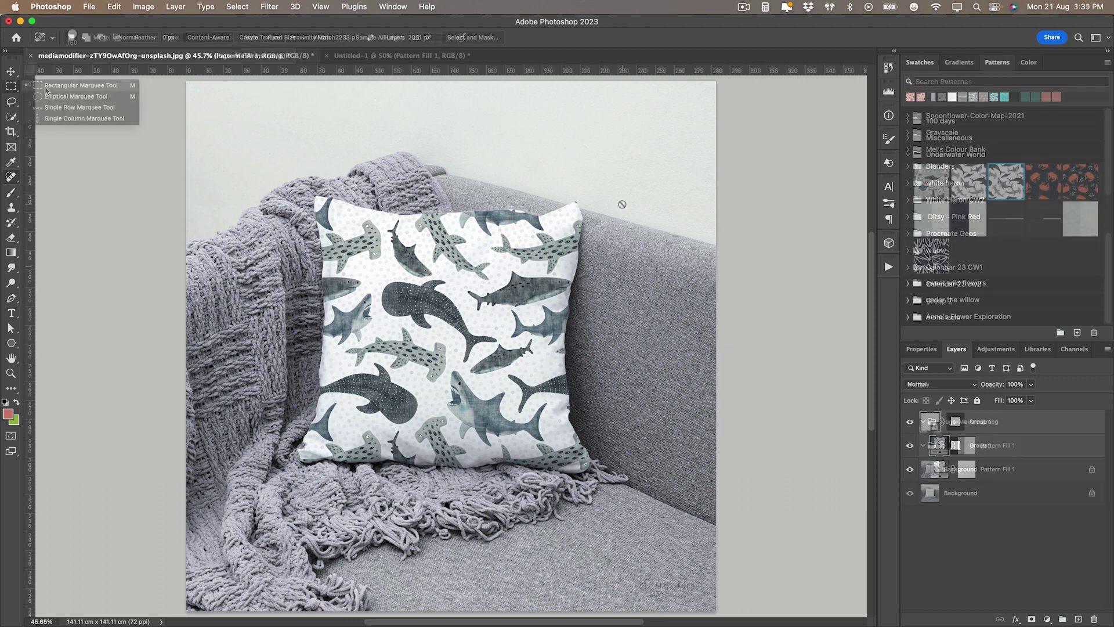
# Step: Add a solid #e8eae7 rectangle behind the logo in the photo's lower-right corner, placing its fill layer outside the masked group beneath the logo layer
pyautogui.moveTo(630, 574); pyautogui.dragTo(667, 599)
pyautogui.click(1005, 448)
pyautogui.click(1048, 619)
pyautogui.click(1068, 366)
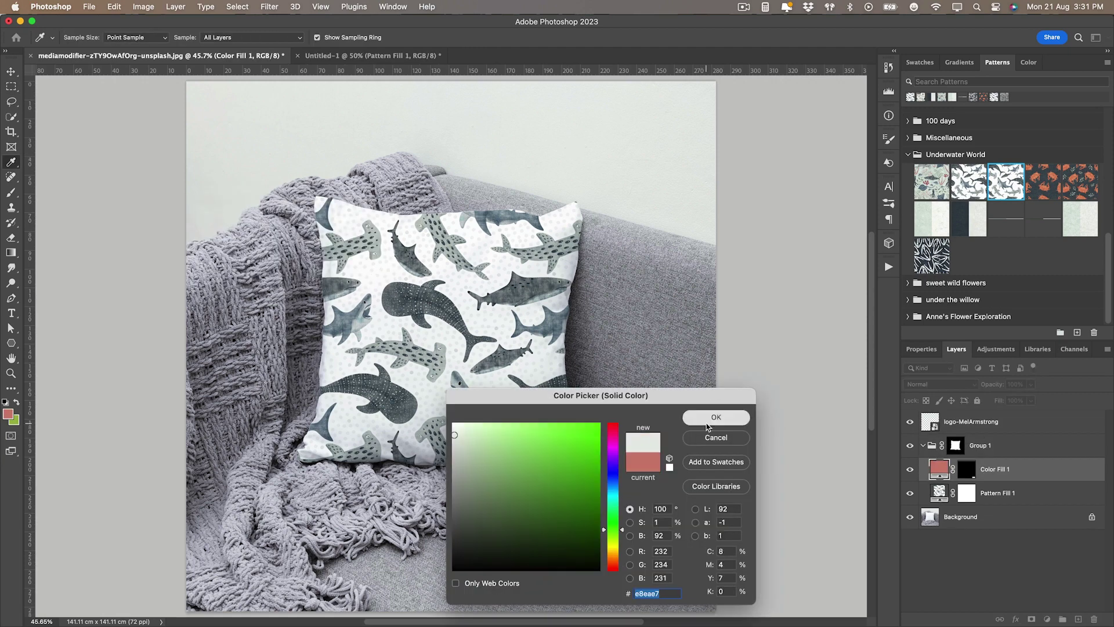
pyautogui.click(714, 416)
pyautogui.moveTo(999, 469); pyautogui.dragTo(999, 436)
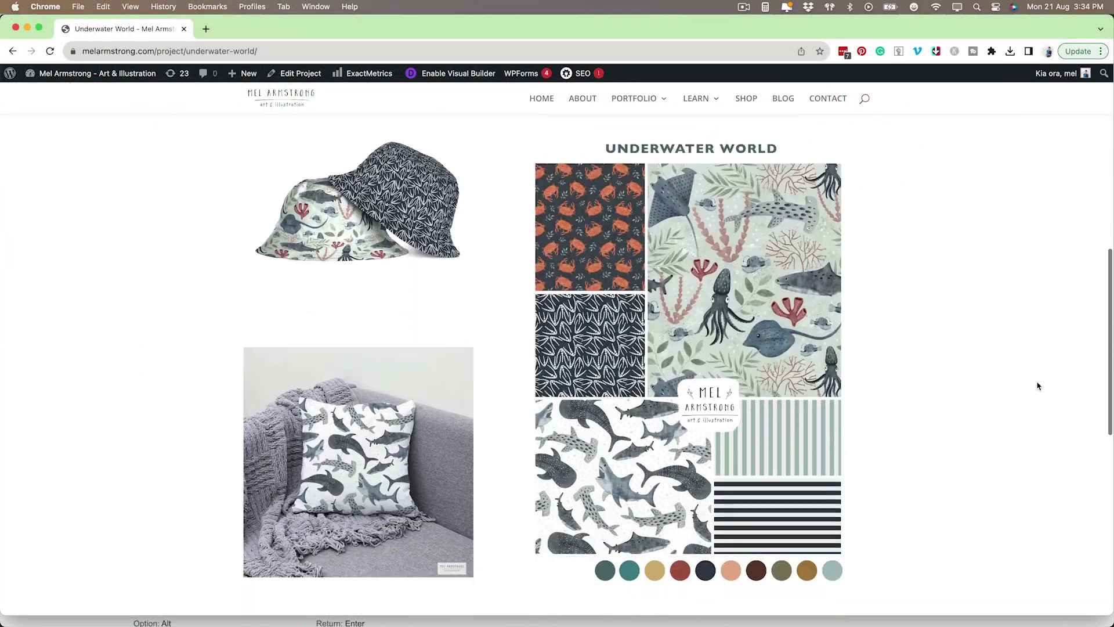
# Step: Switch to Chrome and view the published pillow mockup on the Underwater World project page
pyautogui.scroll(-3, 1038, 386)
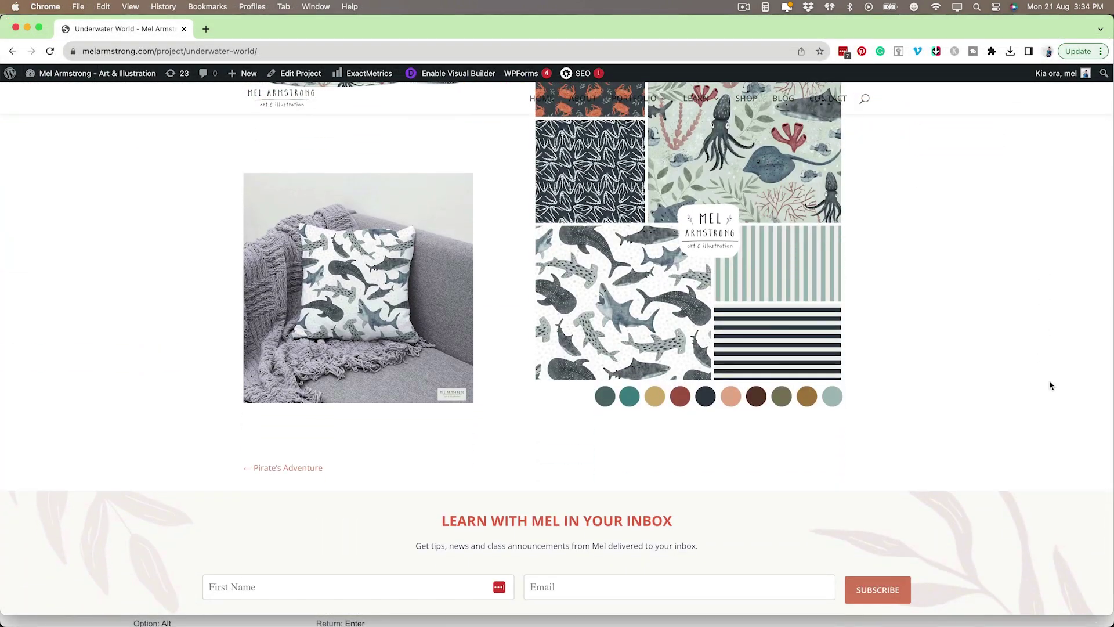